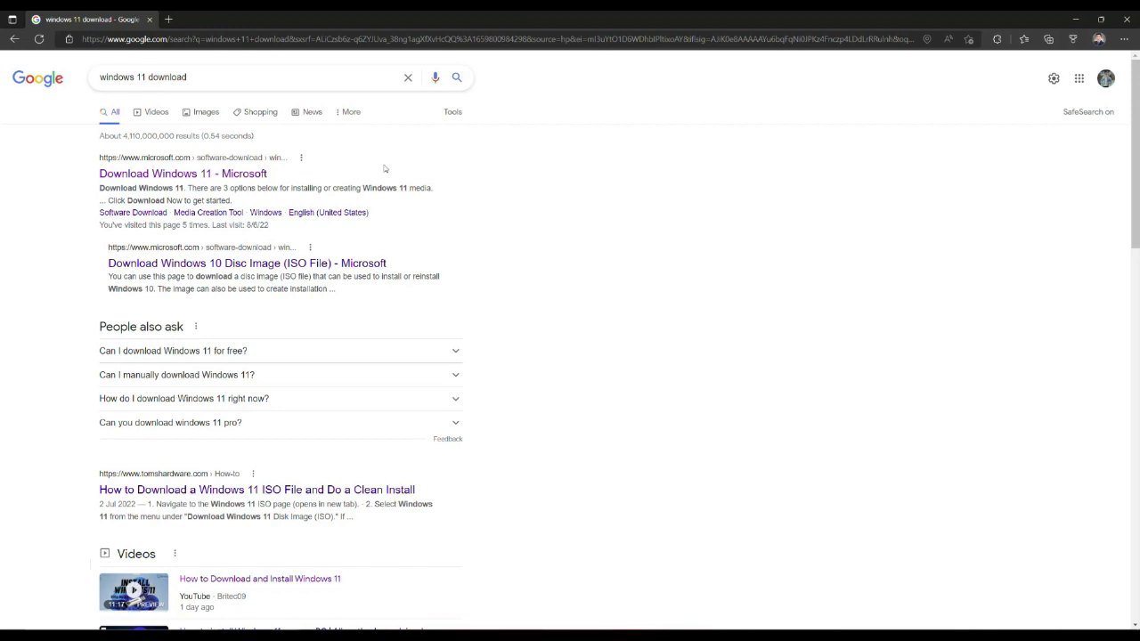
# - Open Microsoft's Download Windows 11 page and download the media creation tool under Create Windows 11 Installation Media
pyautogui.click(241, 175)
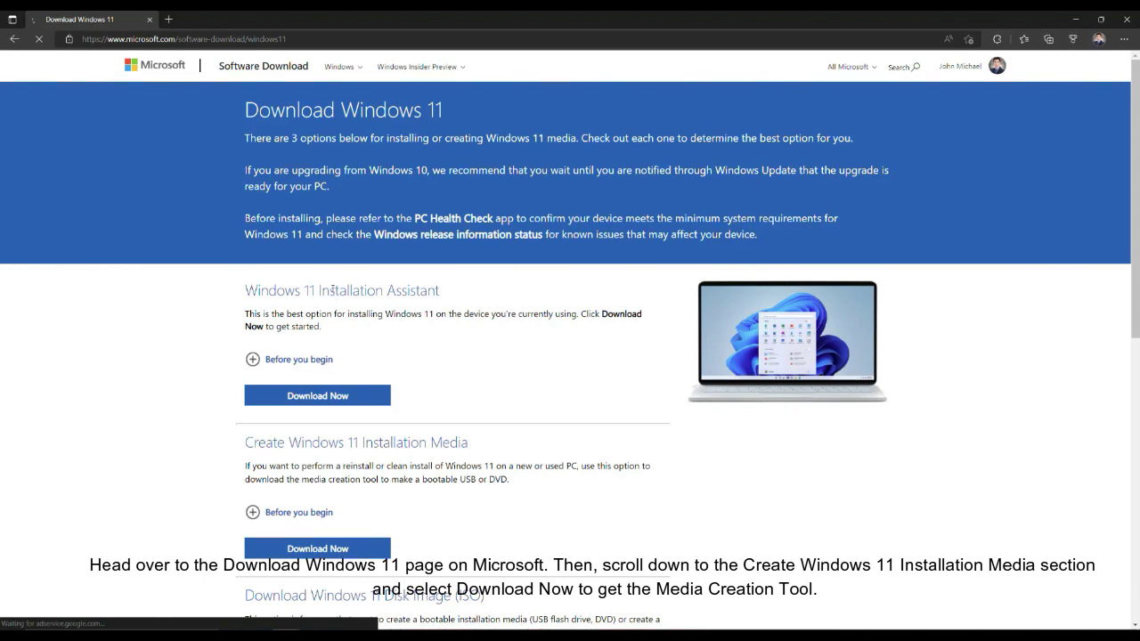
pyautogui.scroll(-1, 331, 290)
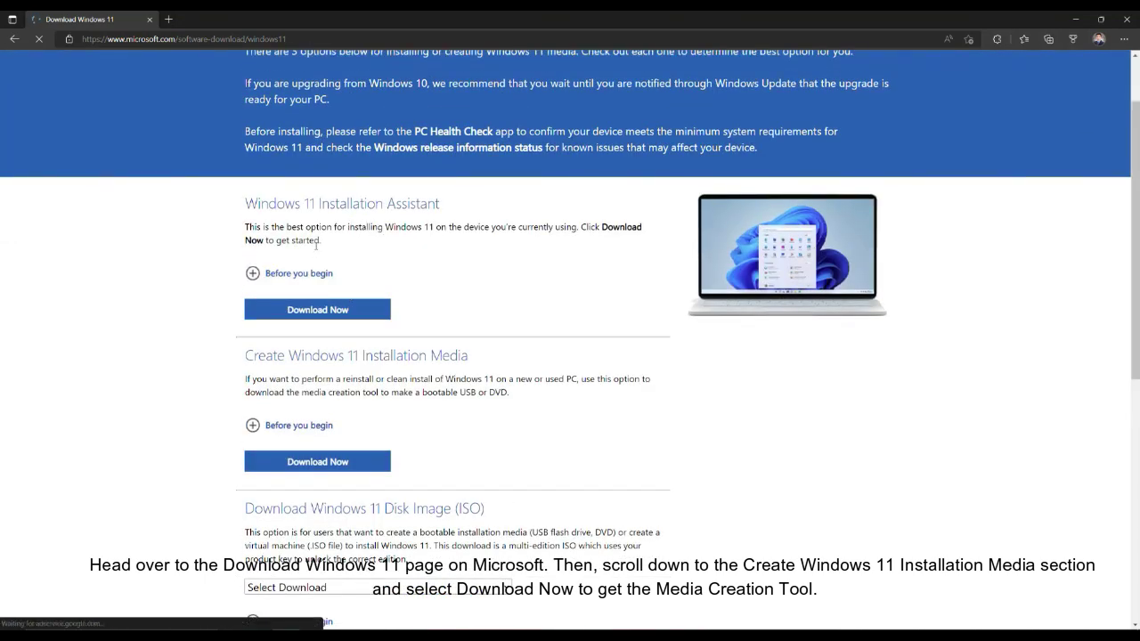
pyautogui.scroll(-1, 316, 245)
pyautogui.moveTo(244, 269); pyautogui.dragTo(472, 271)
pyautogui.scroll(-1, 384, 228)
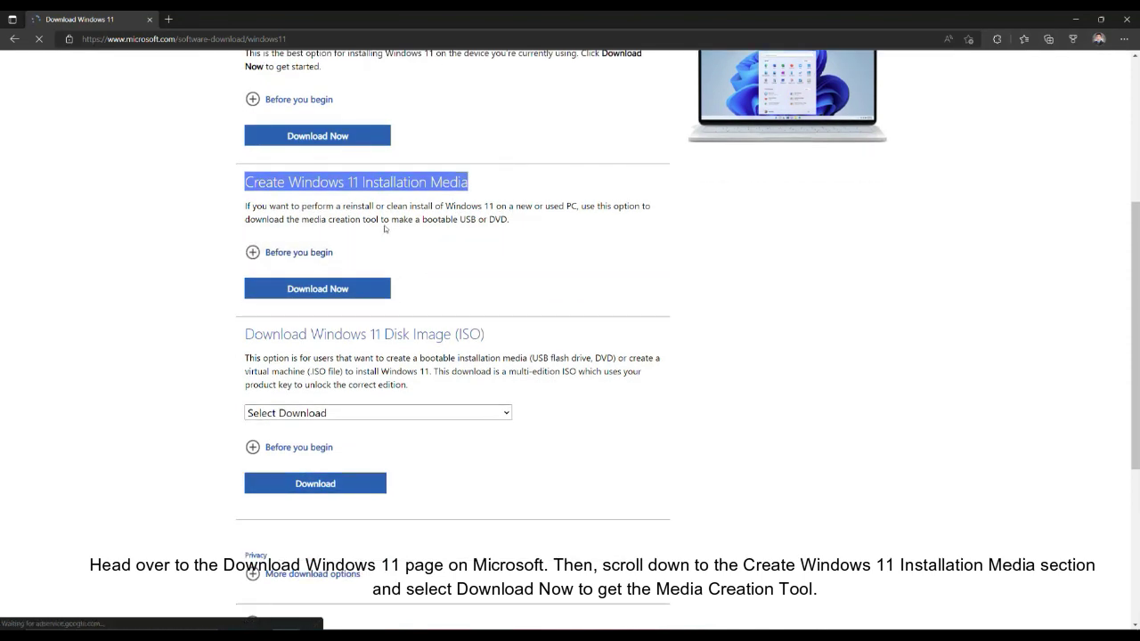
pyautogui.click(383, 221)
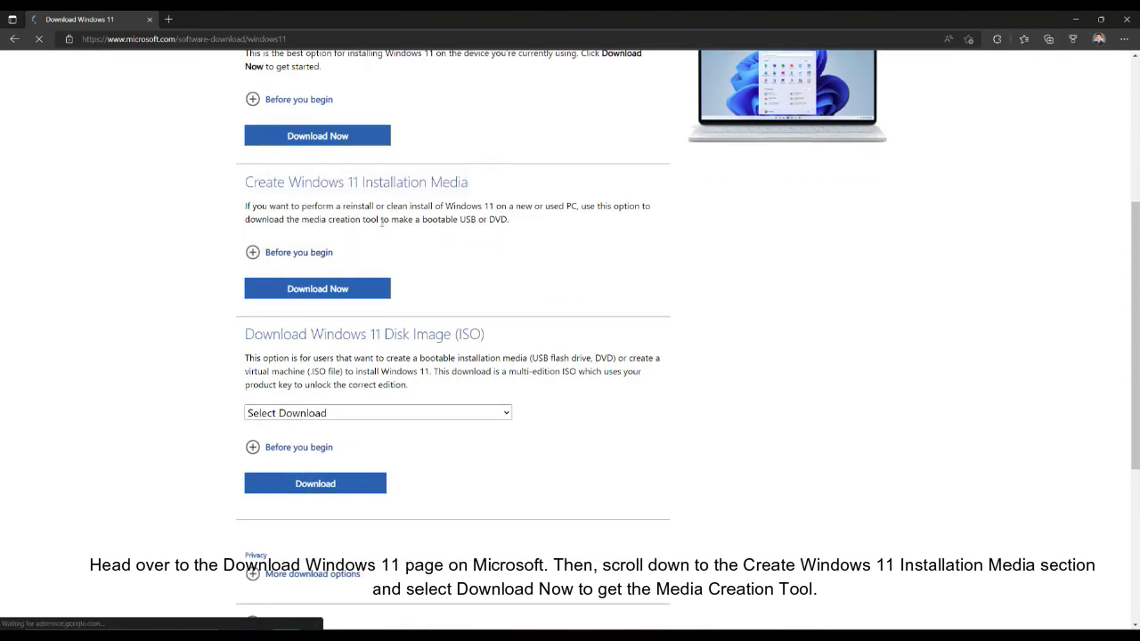
pyautogui.click(323, 294)
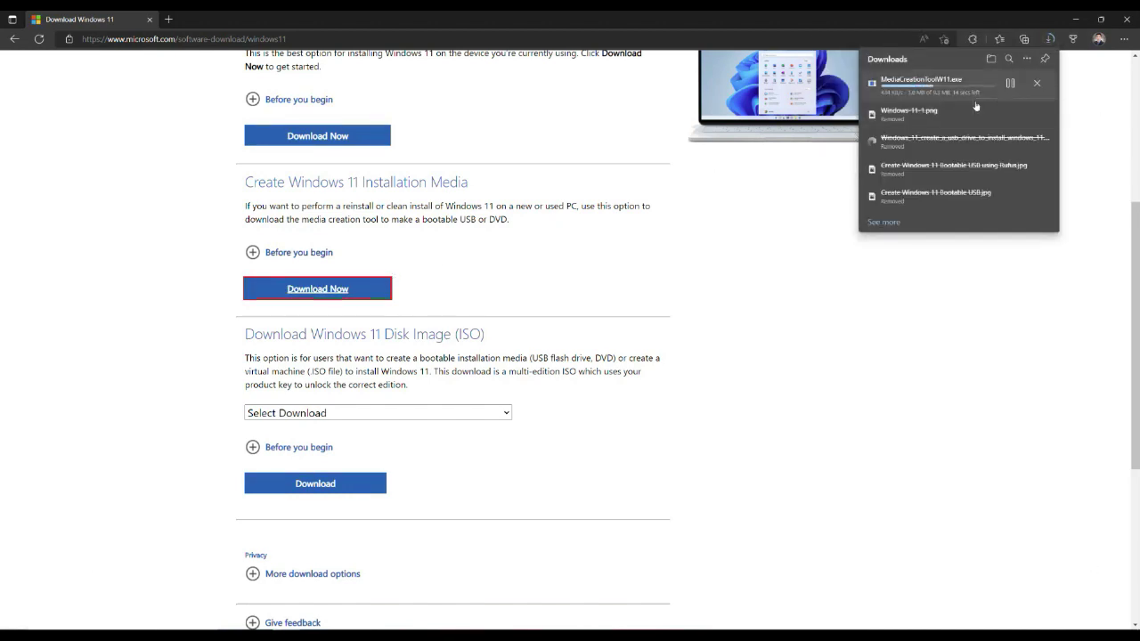
# - Clear the browser's entire download history while the media creation tool downloads
pyautogui.click(1027, 59)
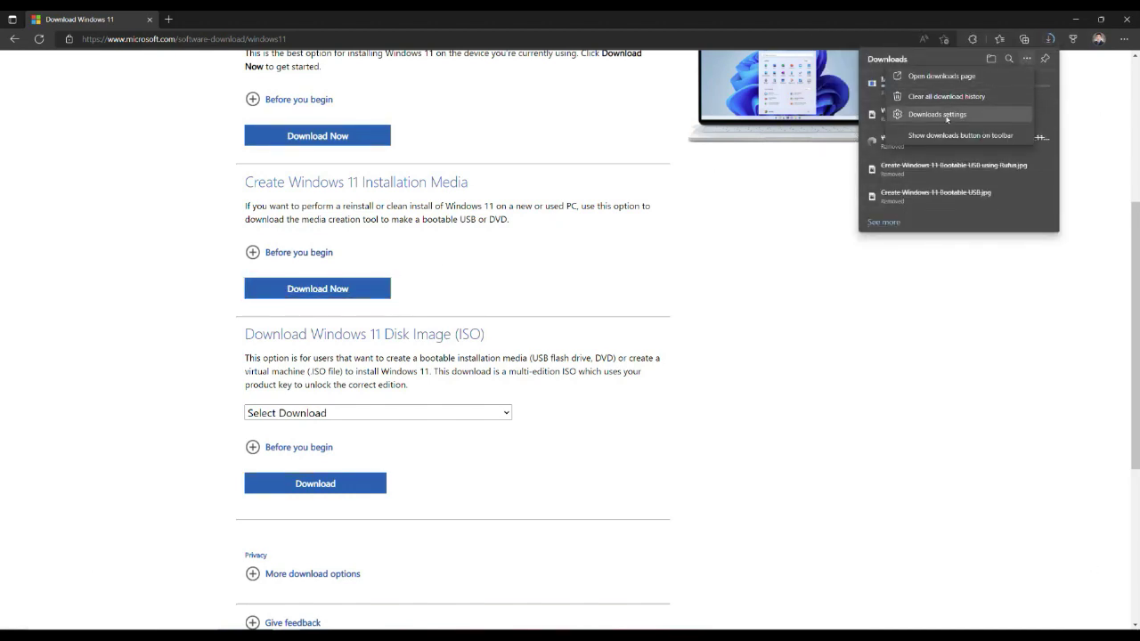
pyautogui.click(921, 95)
pyautogui.click(913, 128)
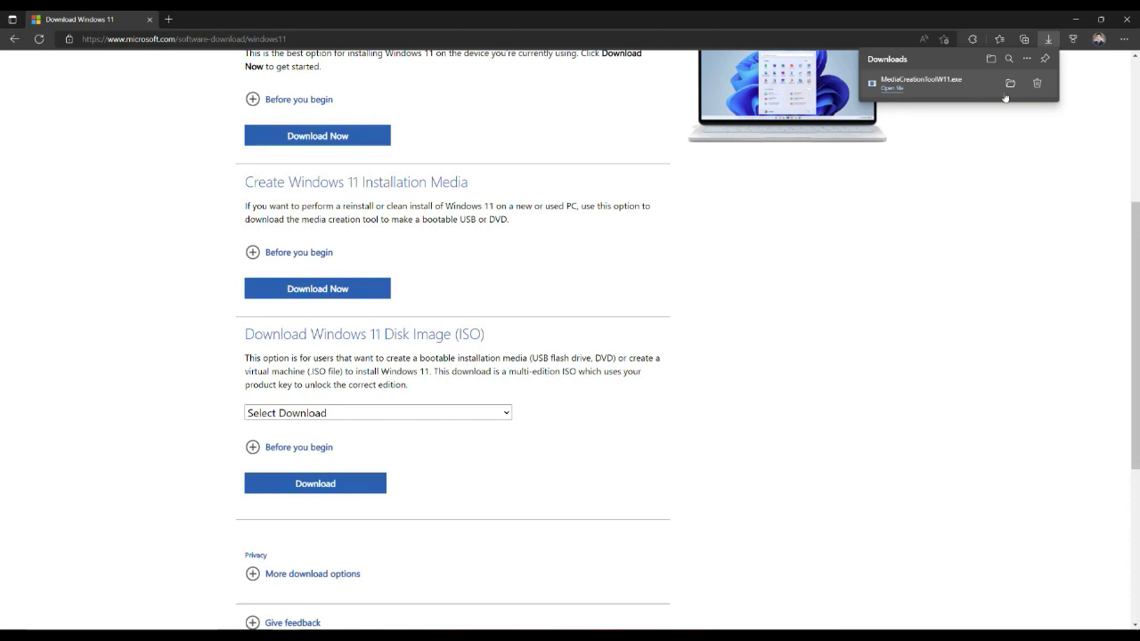
# - Show the downloaded MediaCreationToolW11.exe in its folder and run it, allowing it despite the SmartScreen notice
pyautogui.click(1009, 84)
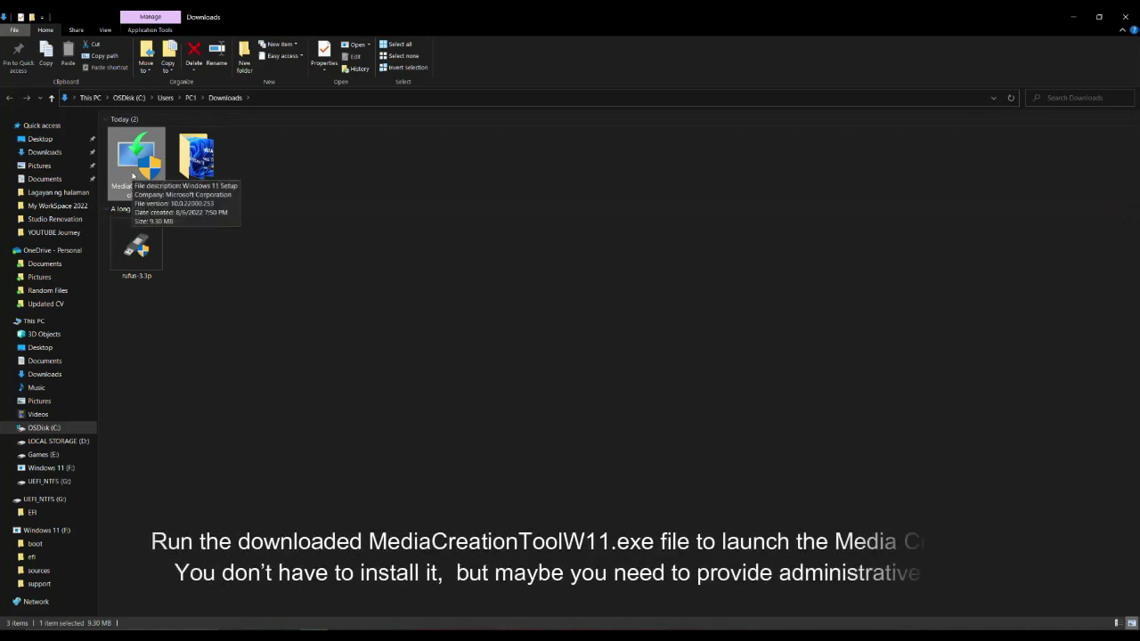
pyautogui.doubleClick(133, 175)
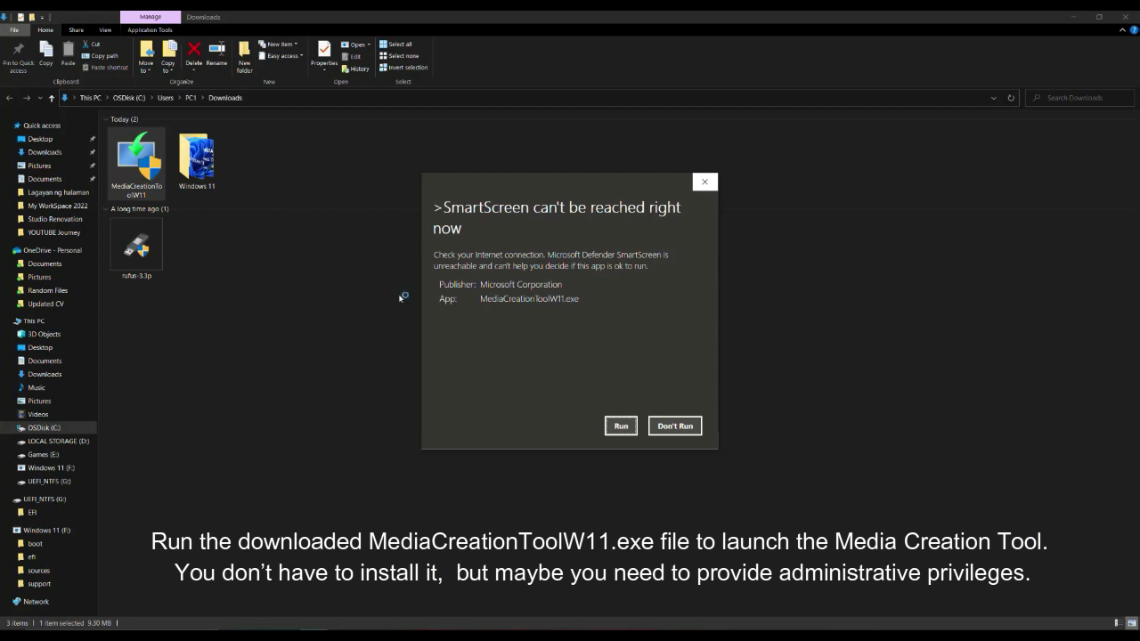
pyautogui.click(621, 426)
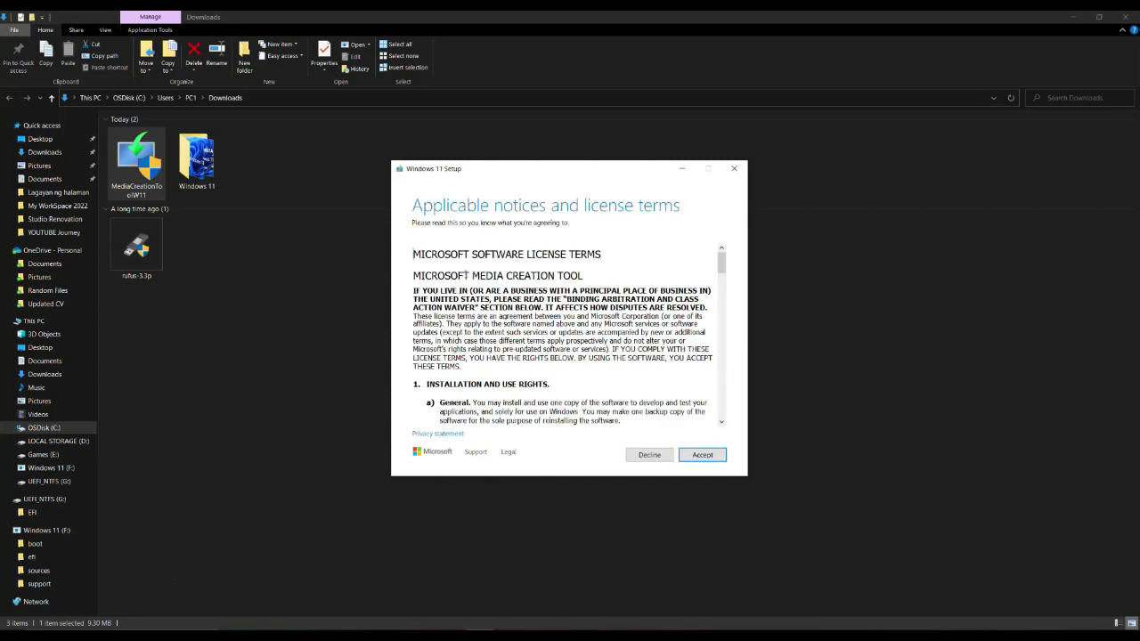
# - Accept the Microsoft software license terms in Windows 11 Setup and minimize the File Explorer and browser windows behind it
pyautogui.moveTo(721, 262); pyautogui.dragTo(722, 407)
pyautogui.click(702, 455)
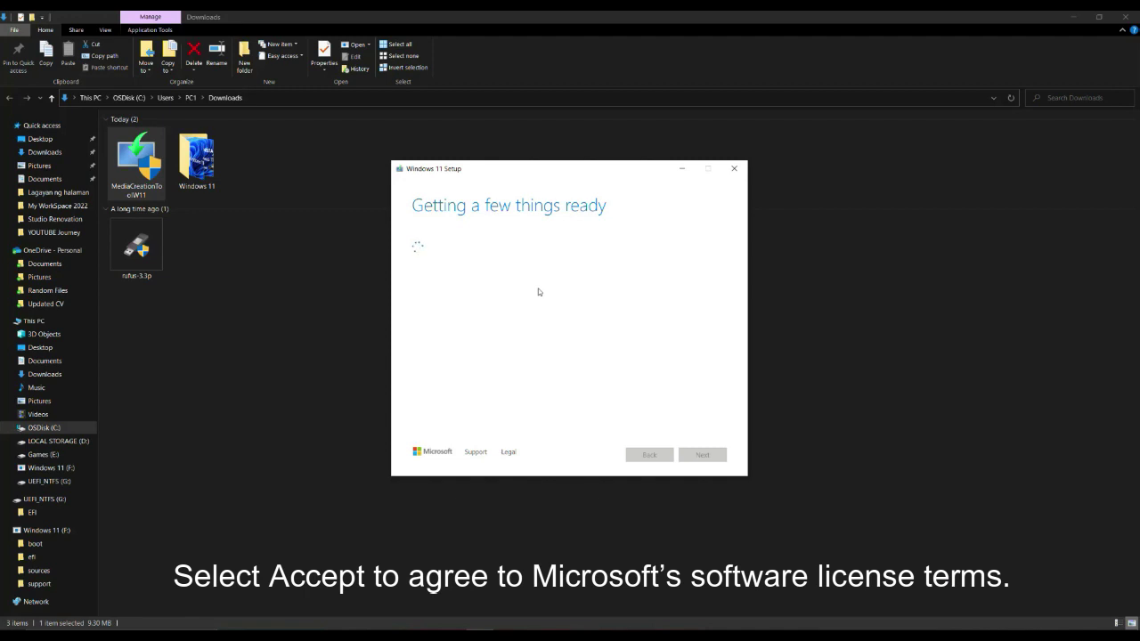
pyautogui.click(1073, 16)
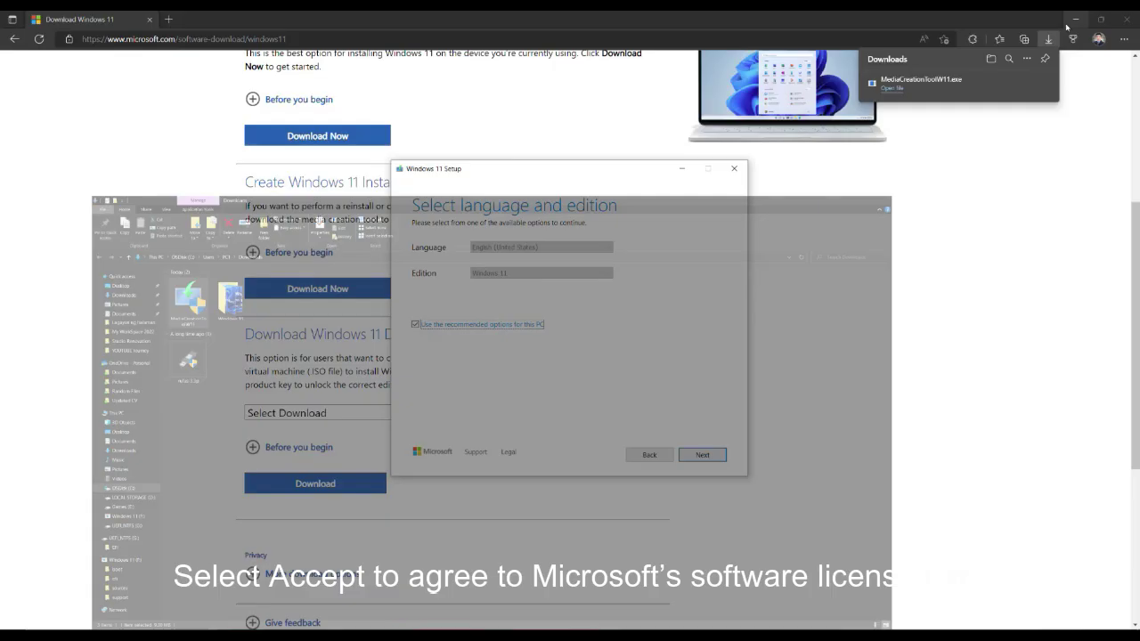
pyautogui.click(1069, 19)
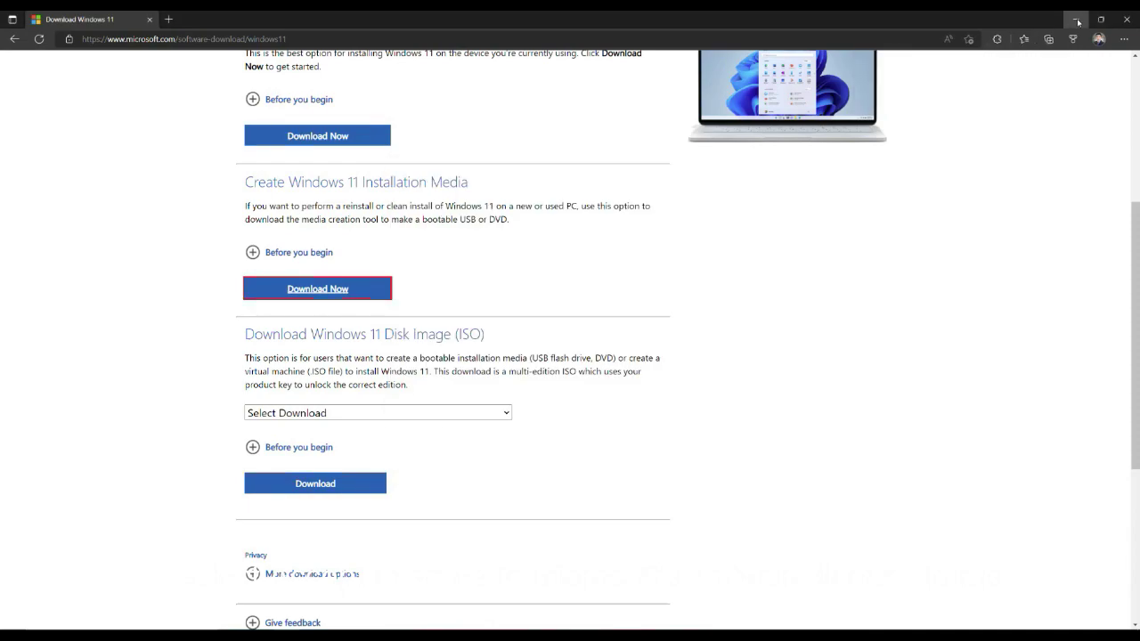
pyautogui.click(1068, 21)
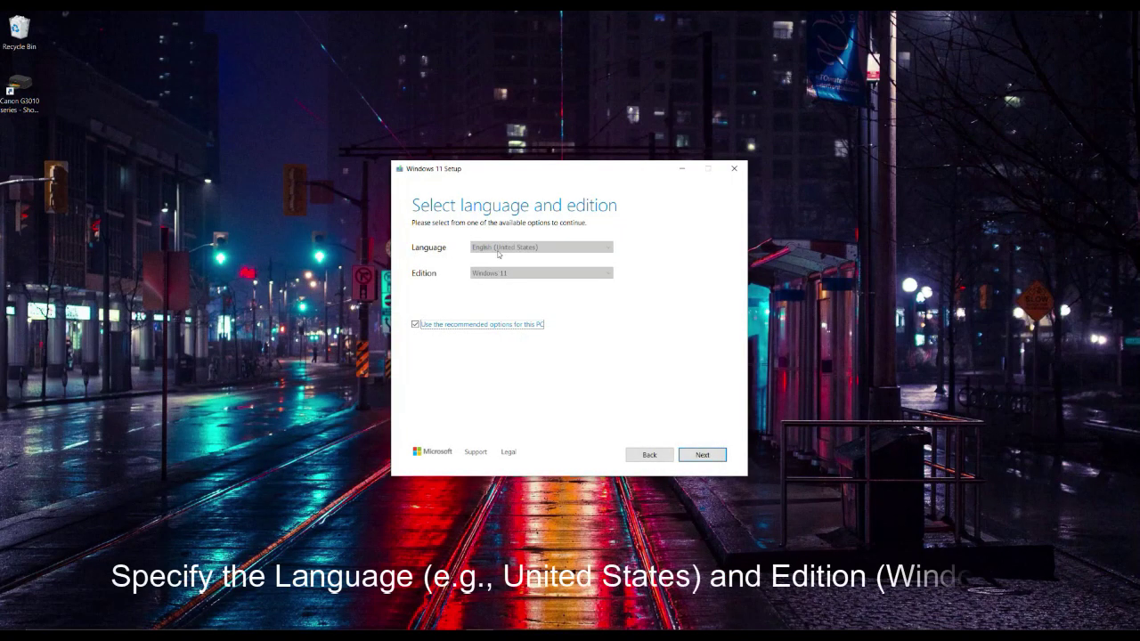
# - Choose English (United States) as the language with the recommended options off, and turn the recommended options for this PC on again
pyautogui.click(425, 328)
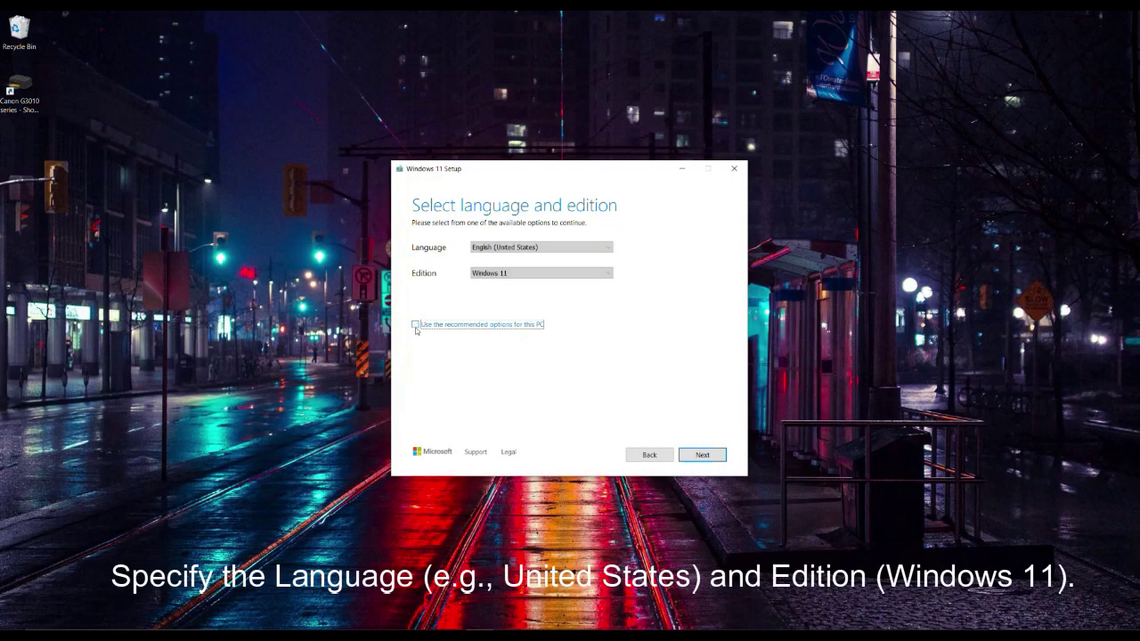
pyautogui.click(495, 276)
pyautogui.click(496, 282)
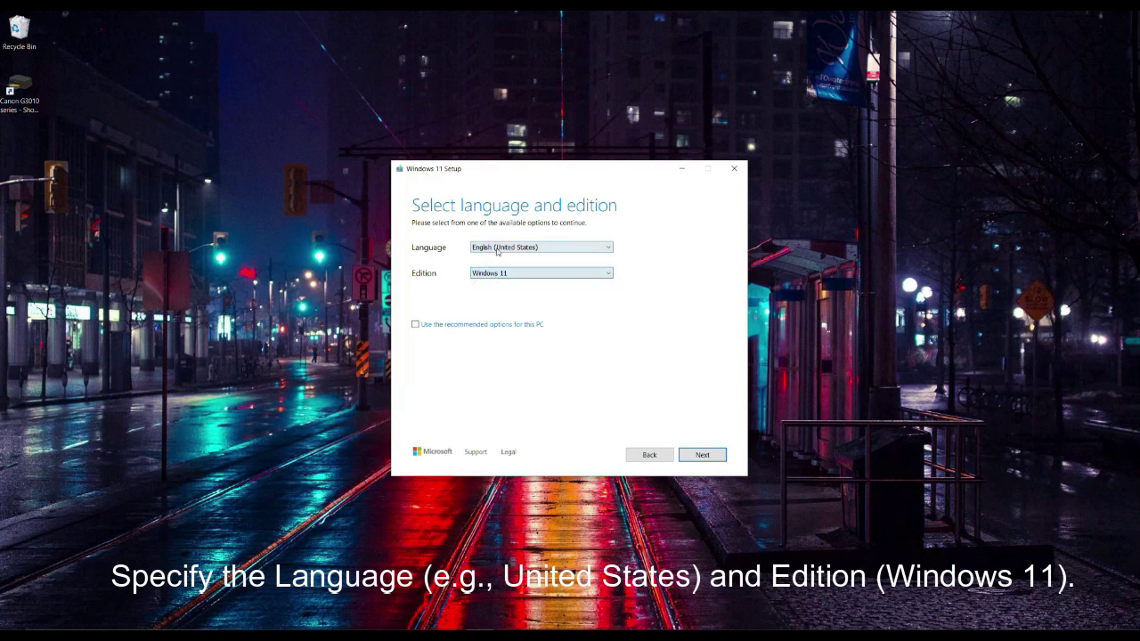
pyautogui.click(497, 250)
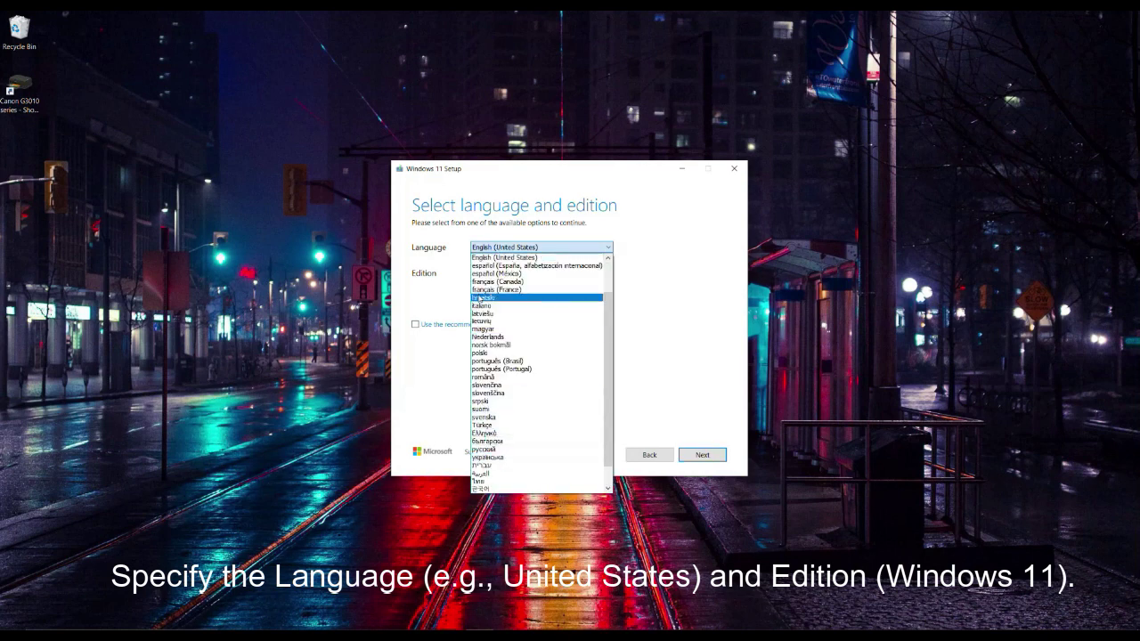
pyautogui.click(499, 257)
pyautogui.click(415, 326)
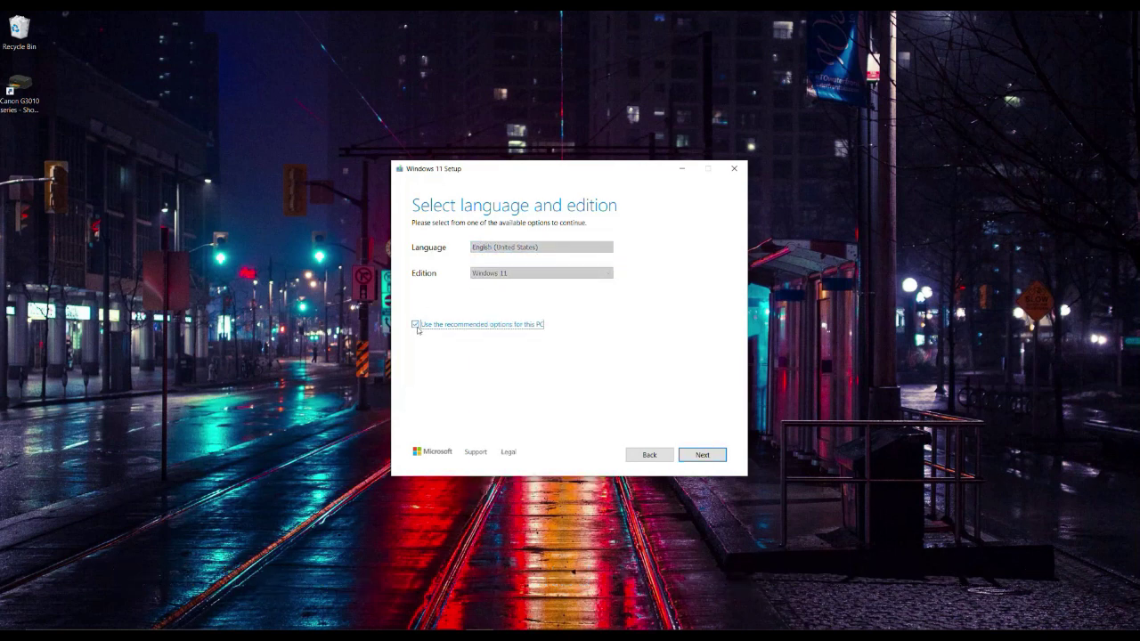
pyautogui.click(414, 326)
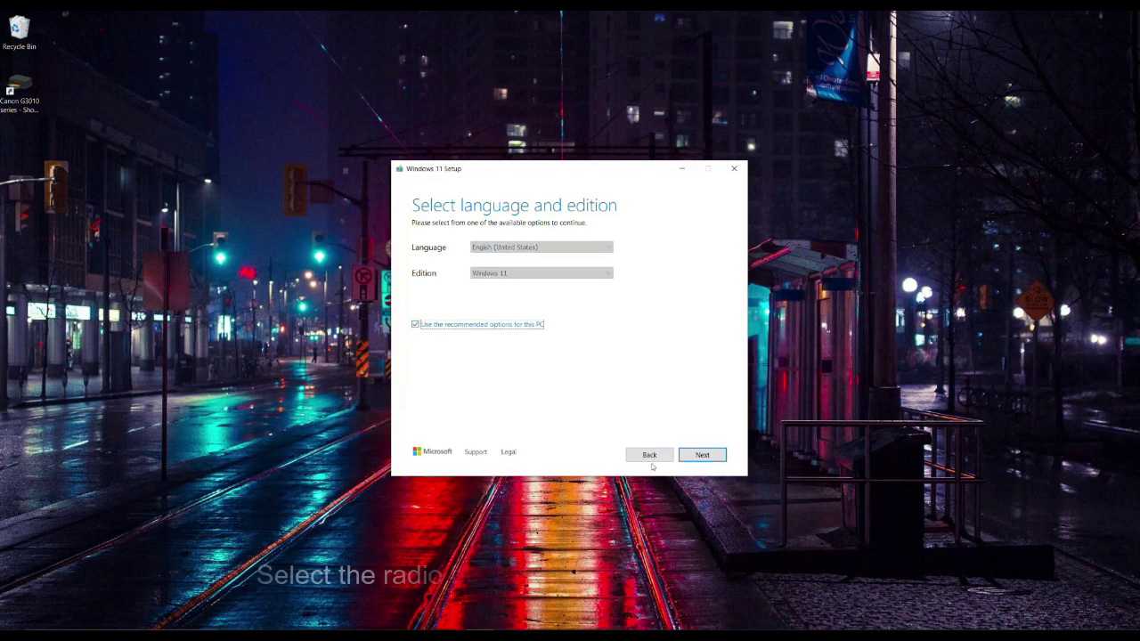
# - Create the Windows 11 installation media on the USB flash drive F: (Windows 11) with the recommended language and edition, and finish the setup
pyautogui.click(702, 455)
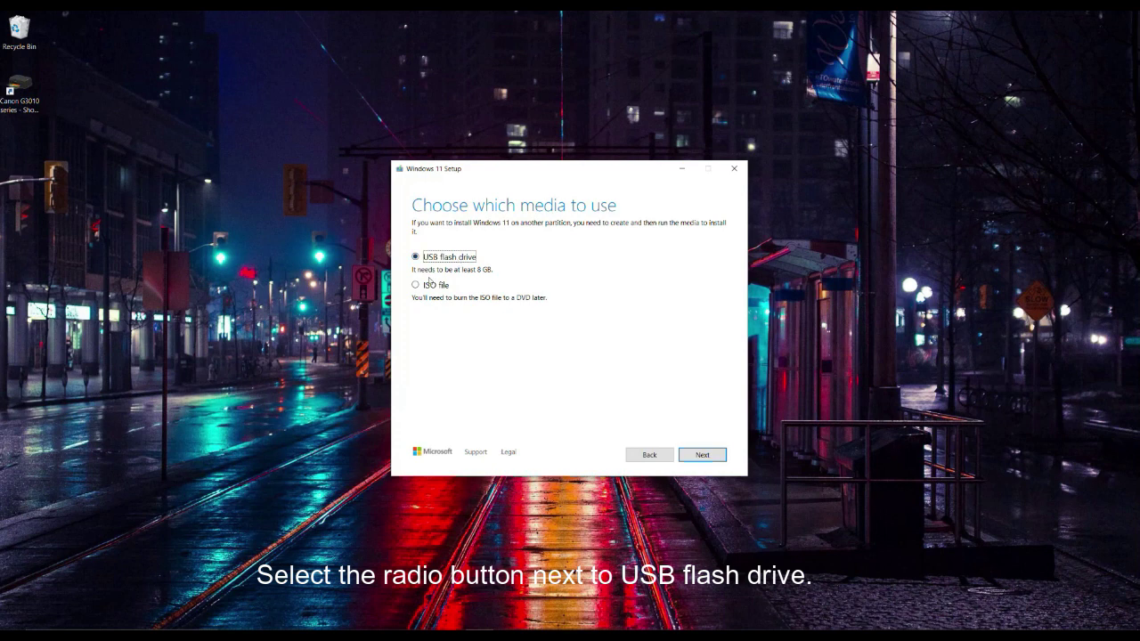
pyautogui.click(710, 456)
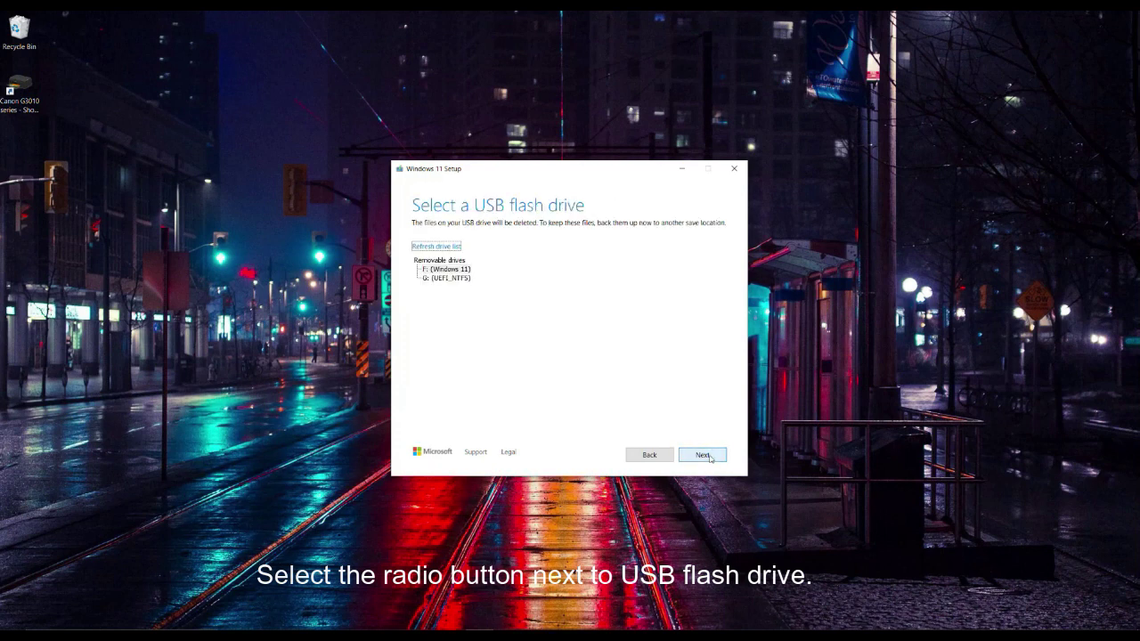
pyautogui.click(451, 268)
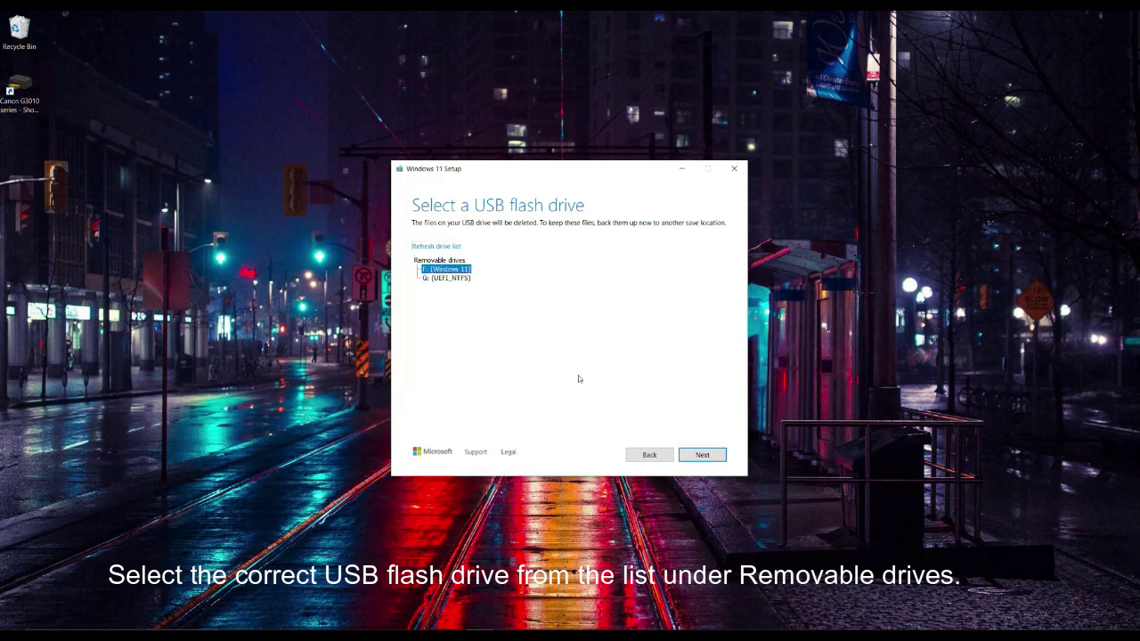
pyautogui.click(699, 458)
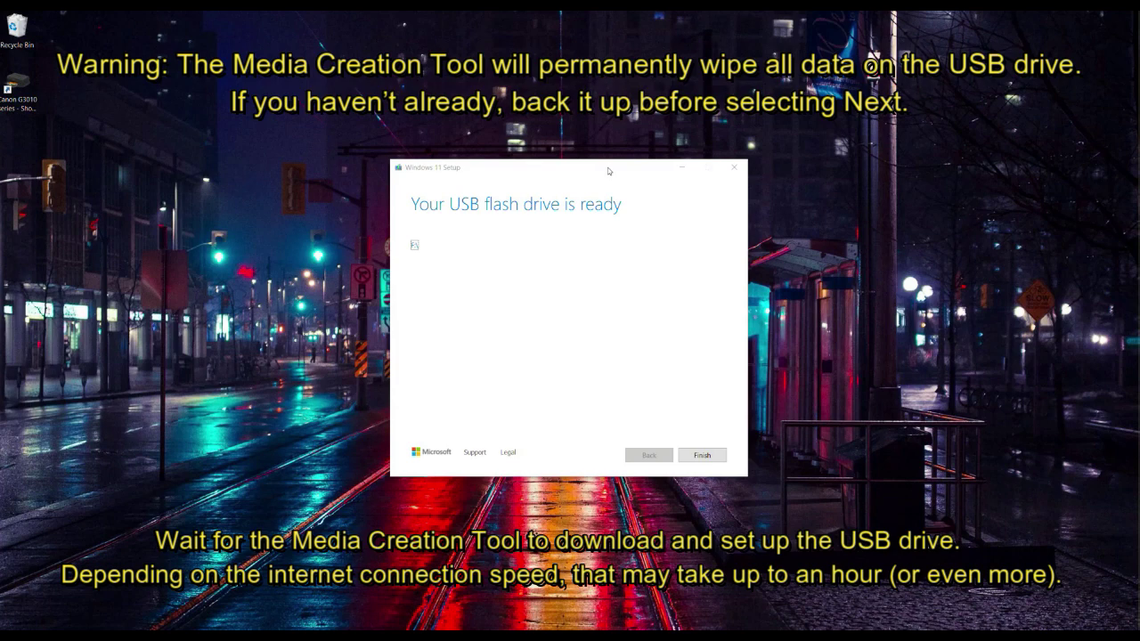
pyautogui.moveTo(609, 171)
pyautogui.mouseDown()
pyautogui.moveTo(644, 179)
pyautogui.moveTo(618, 180)
pyautogui.mouseUp()
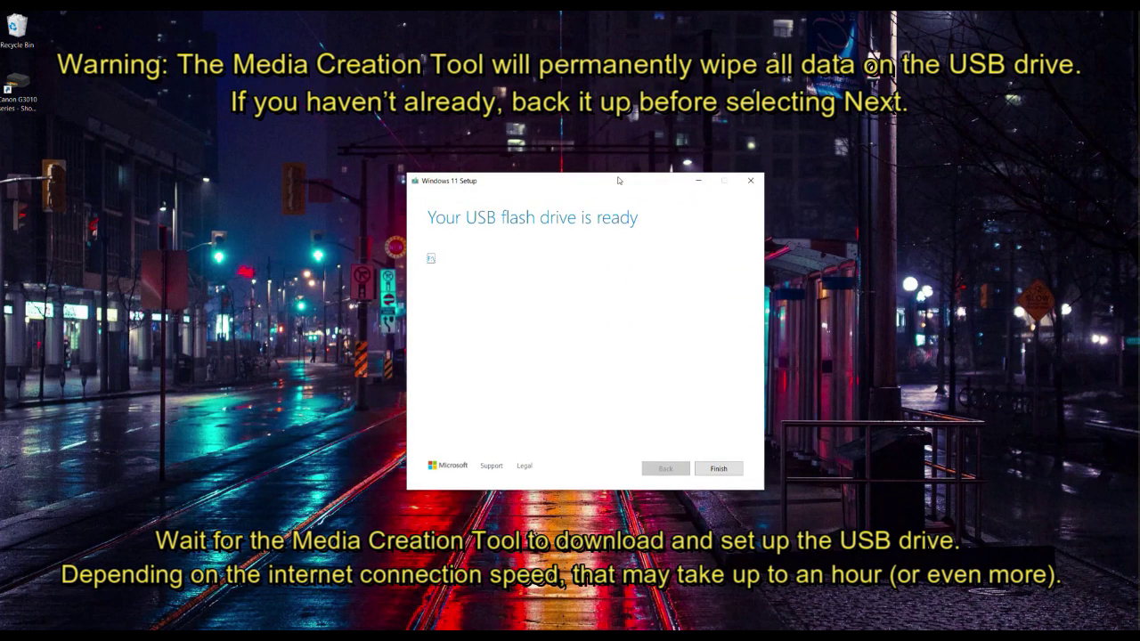
pyautogui.click(717, 469)
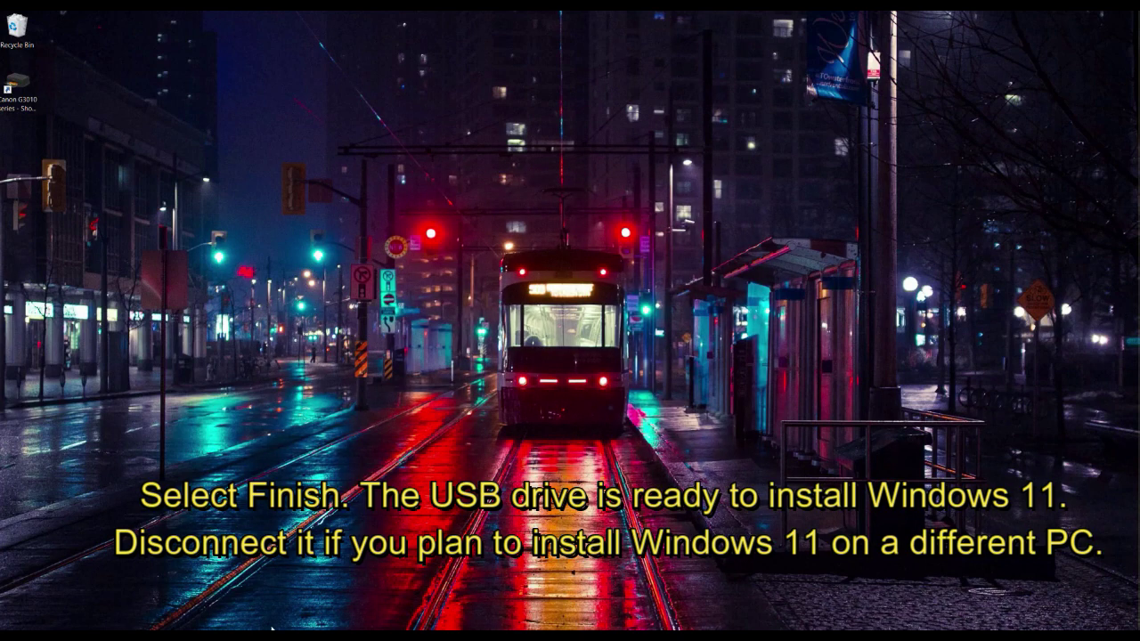
# - Switch to File Explorer and examine the ESD-USB (F:) drive under This PC and the installation files on it
pyautogui.press('super+e')
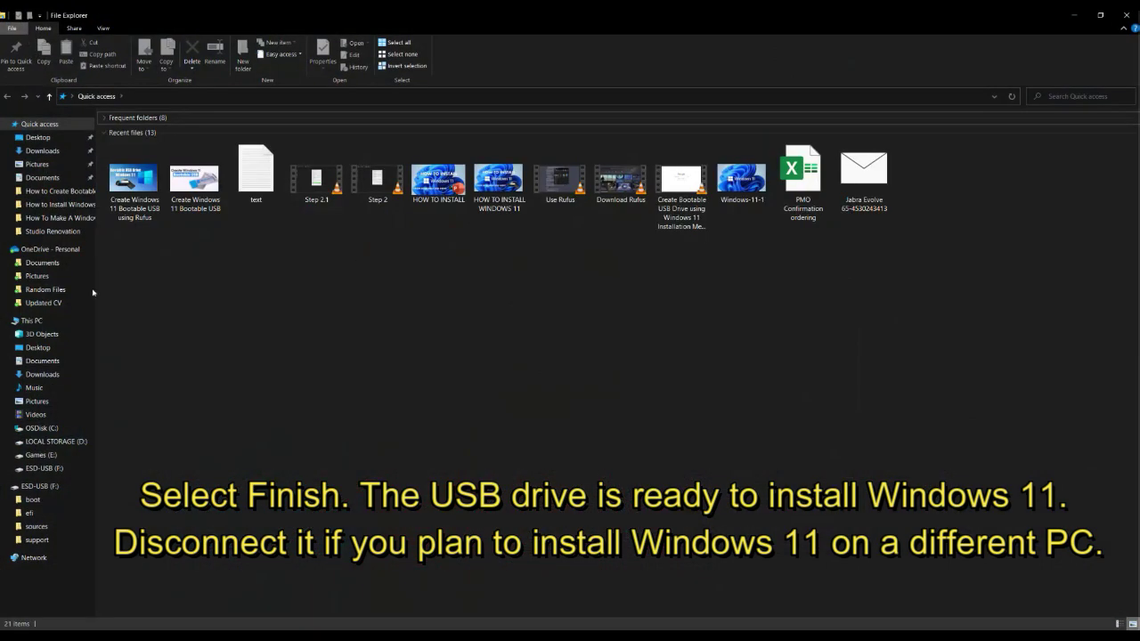
pyautogui.click(49, 252)
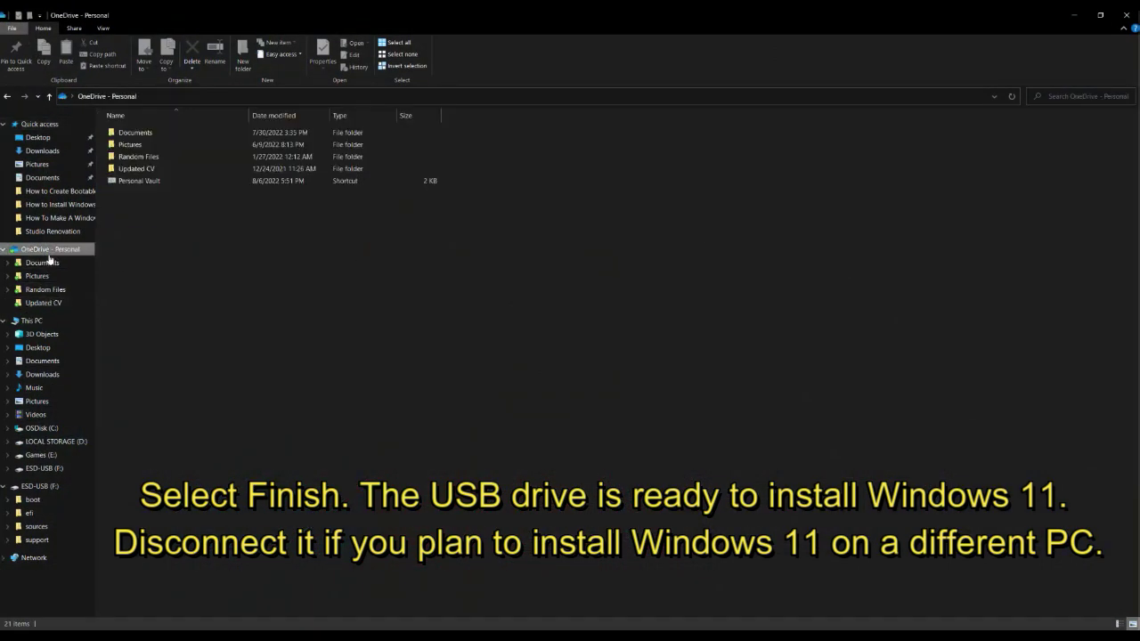
pyautogui.click(34, 321)
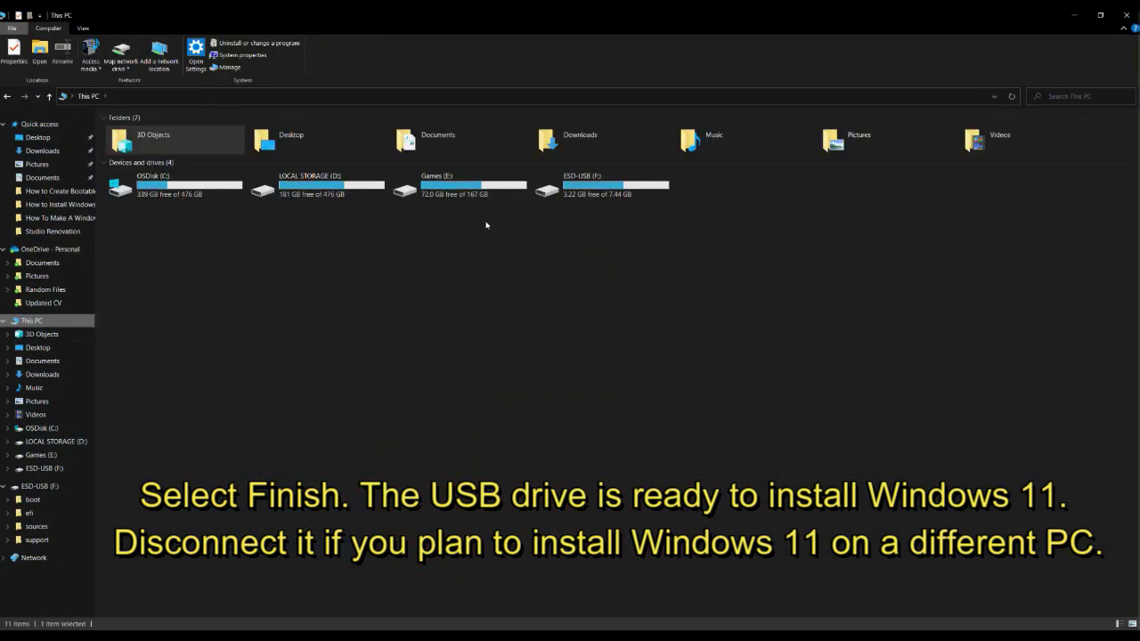
pyautogui.click(604, 196)
pyautogui.doubleClick(585, 190)
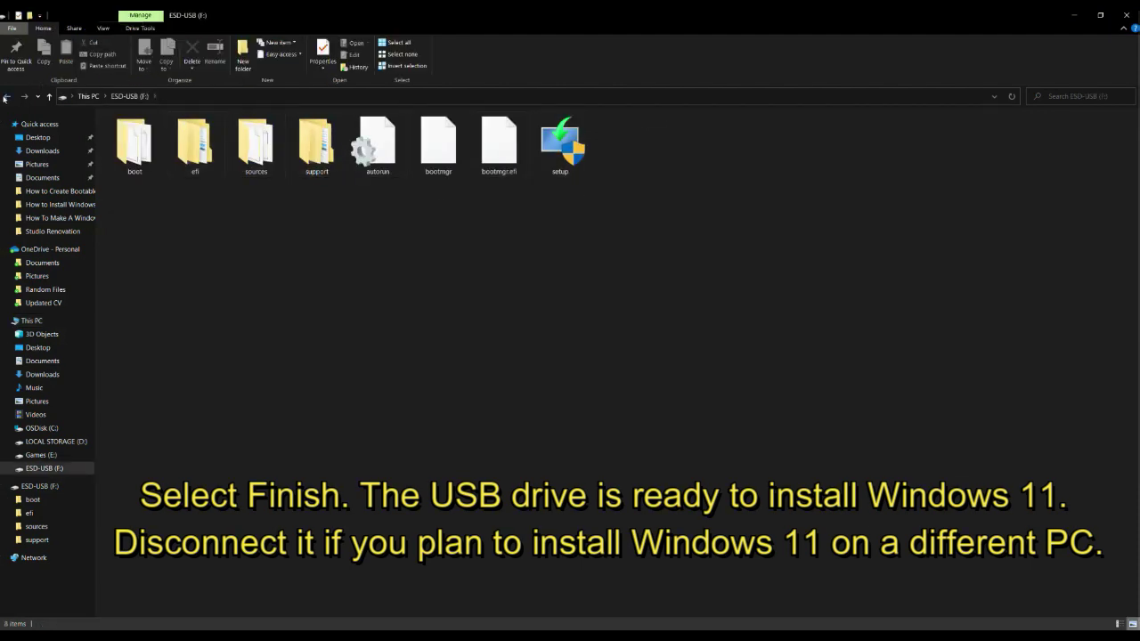
pyautogui.click(6, 97)
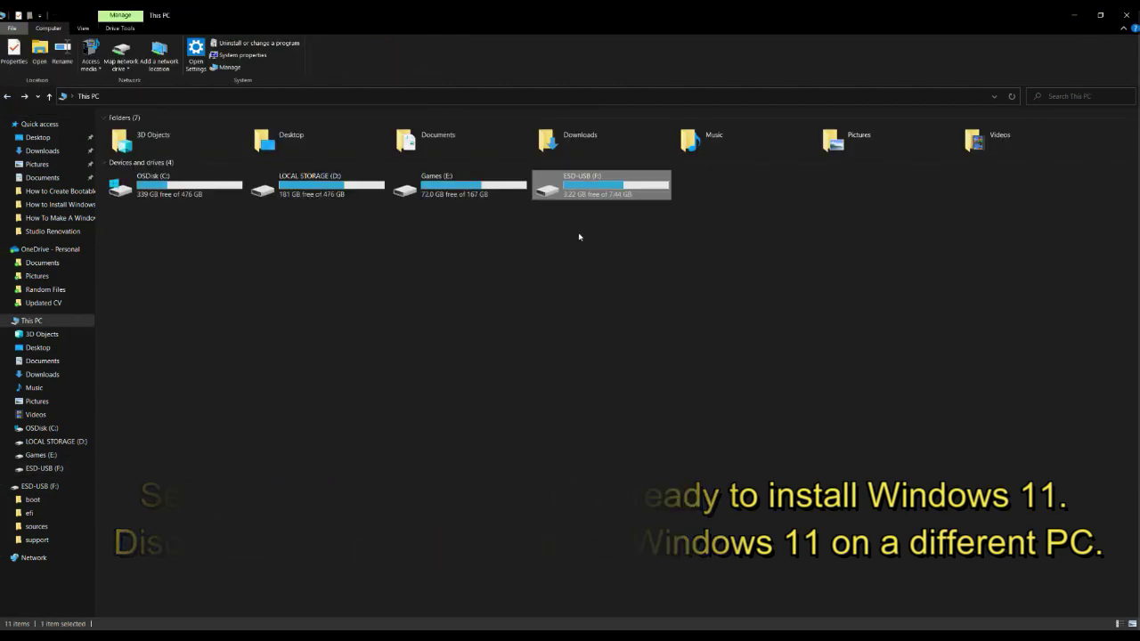
pyautogui.click(579, 192)
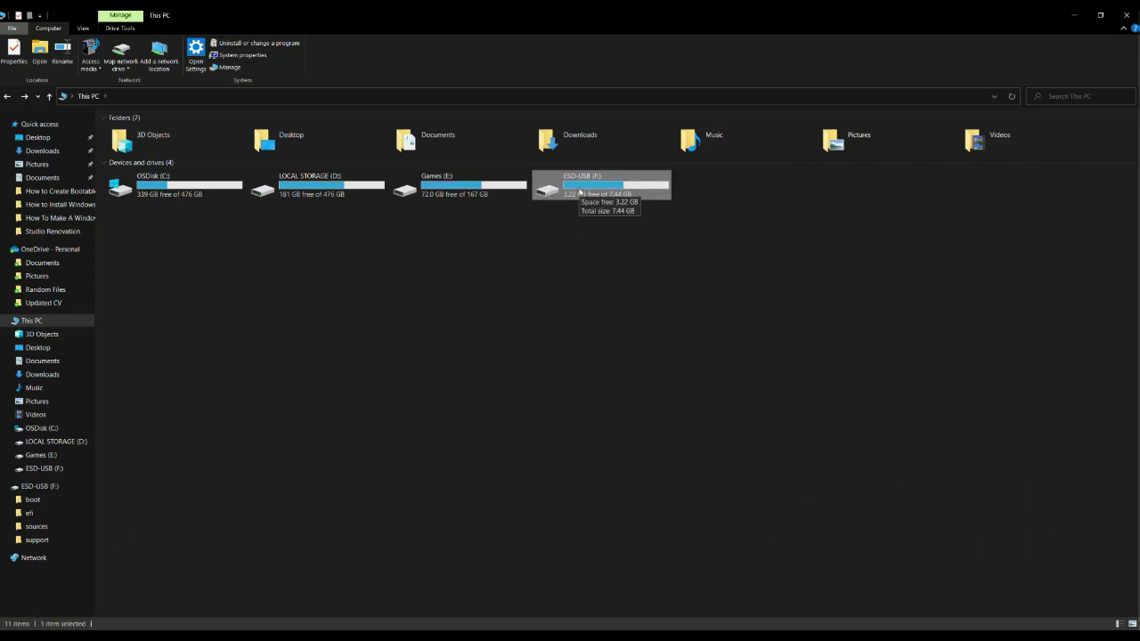
pyautogui.doubleClick(579, 192)
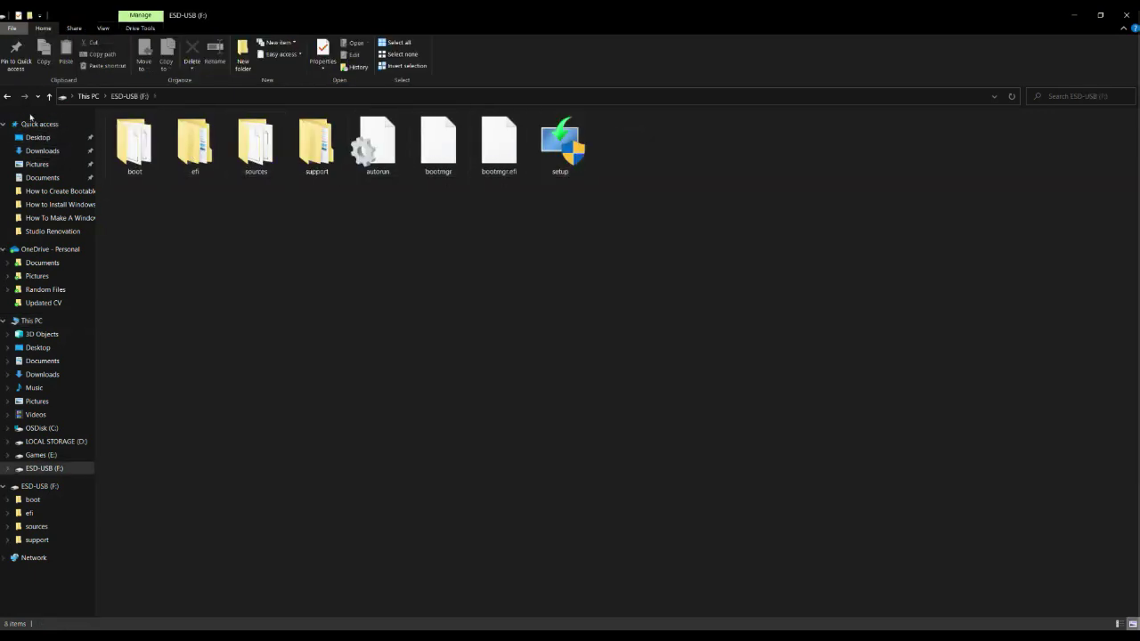
pyautogui.click(8, 97)
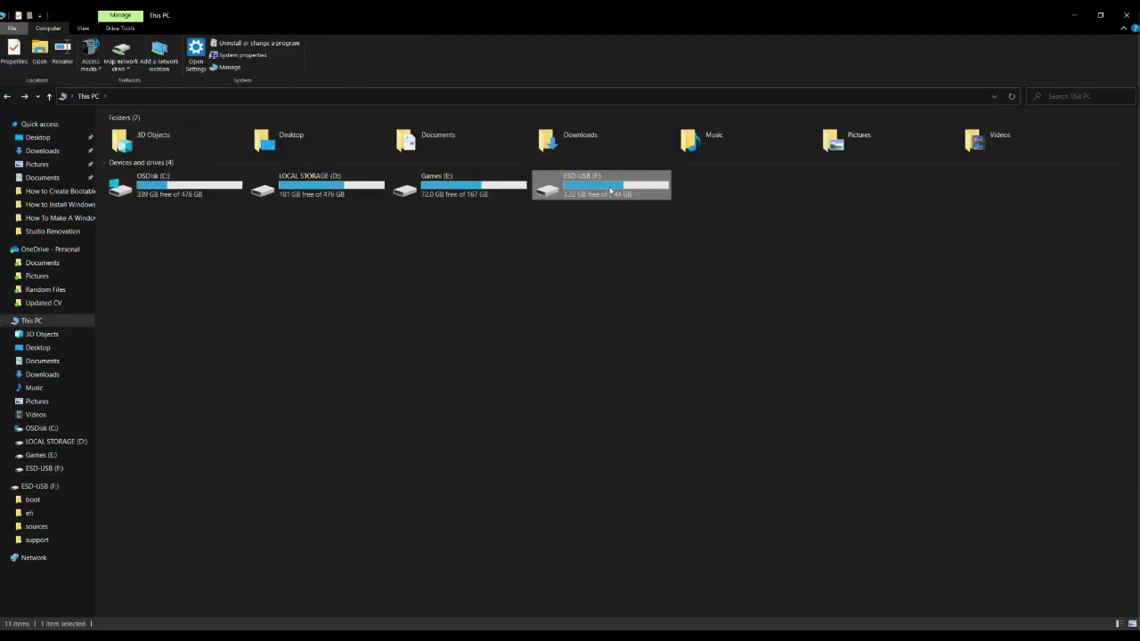